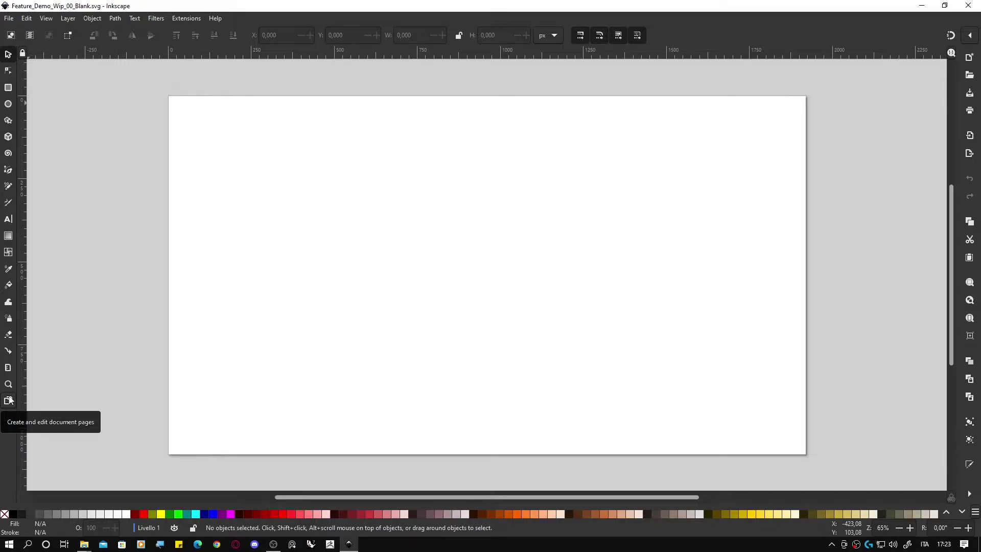
Step: Set the page size to the Video HD 1080p preset with the Pages tool
{"action": "left_click", "coordinate": [9, 400]}
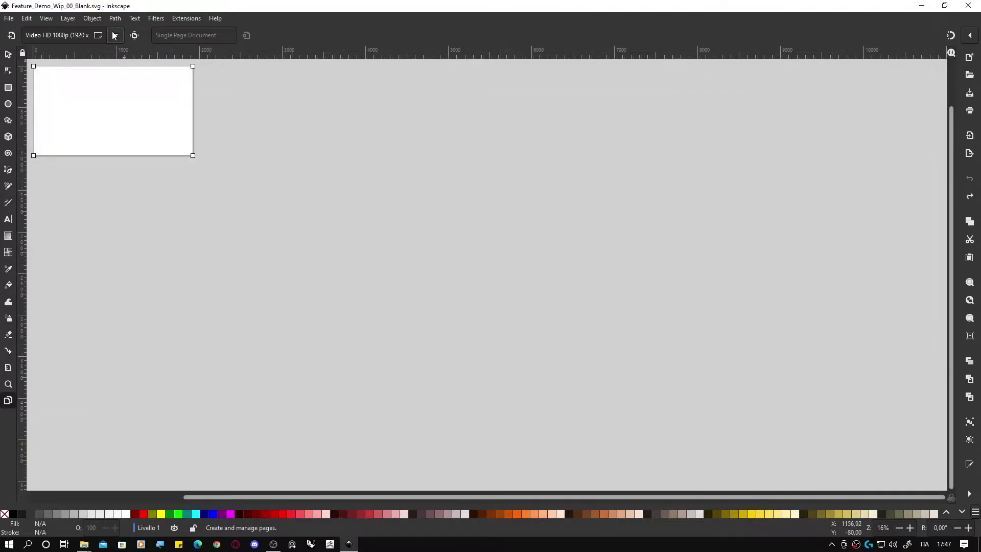
{"action": "left_click", "coordinate": [116, 35]}
{"action": "left_click", "coordinate": [69, 456]}
Step: Add two more pages beside it and drag out one extra custom-sized page
{"action": "left_click", "coordinate": [10, 35]}
{"action": "left_click", "coordinate": [11, 36]}
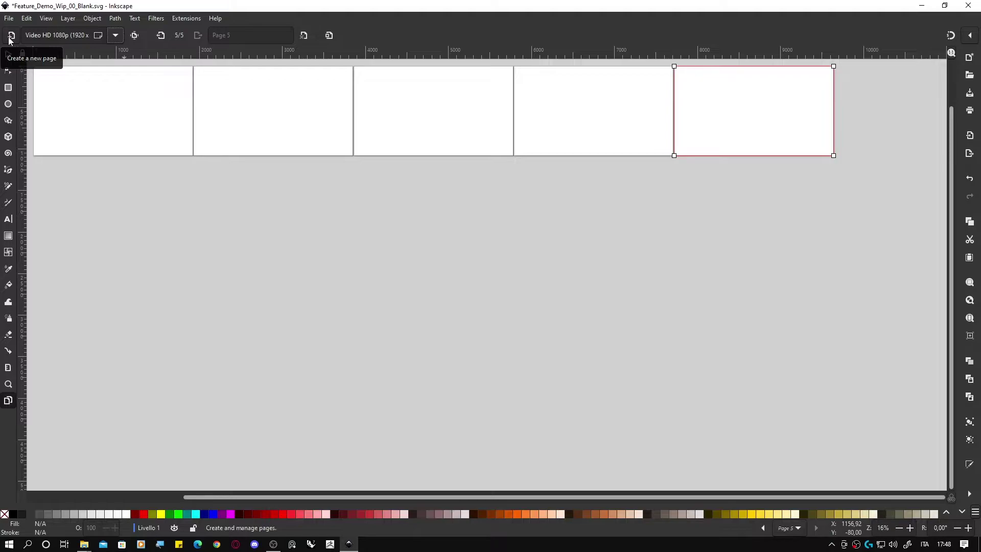
{"action": "left_click_drag", "start_coordinate": [95, 170], "coordinate": [565, 399]}
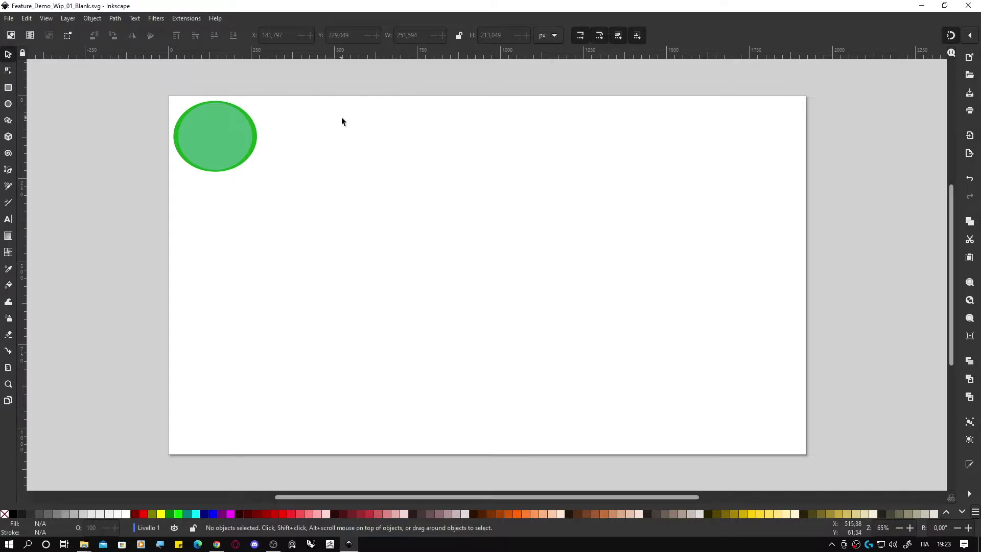
Step: Confirm 'Add advanced tiling options' is enabled under Preferences > Behavior > Live Path Effects
{"action": "left_click", "coordinate": [26, 18]}
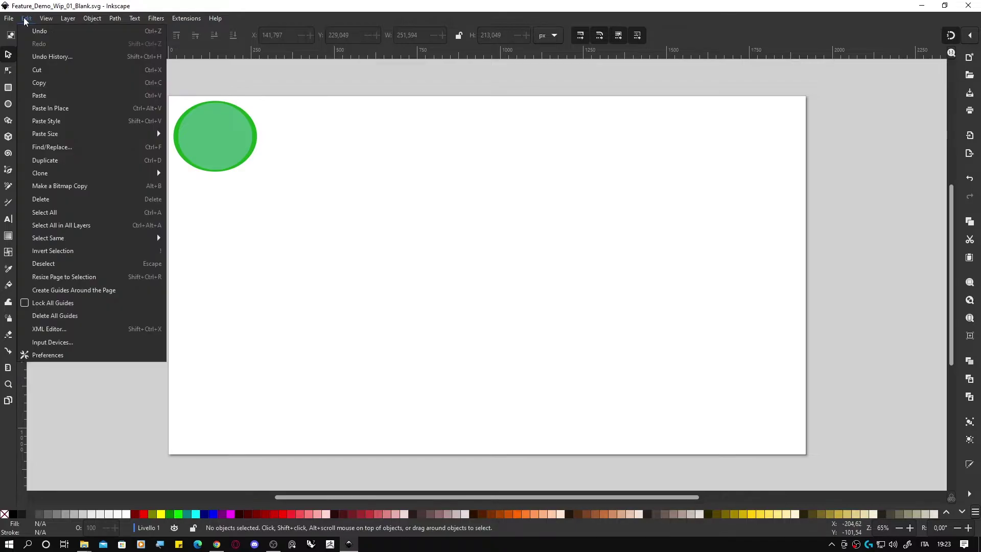
{"action": "left_click", "coordinate": [58, 357]}
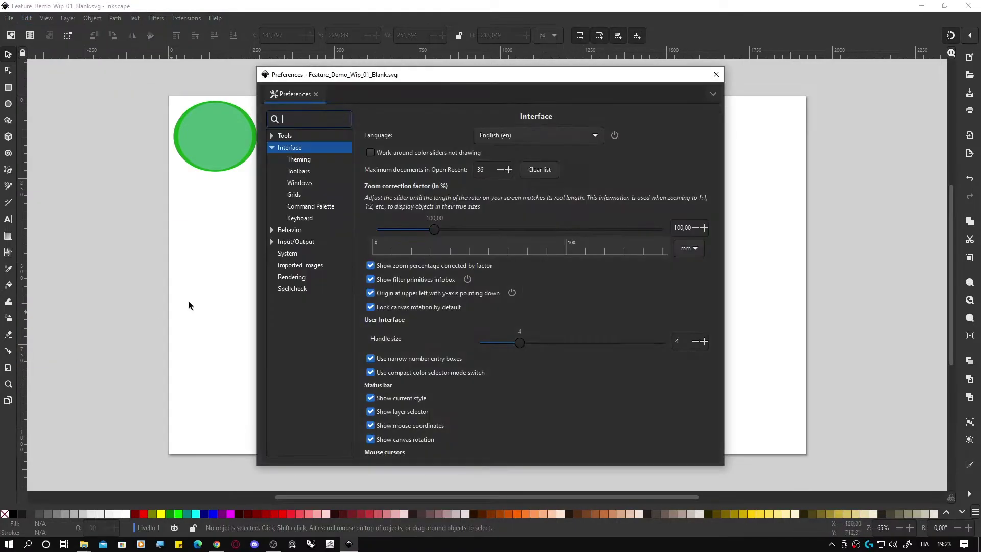
{"action": "left_click", "coordinate": [272, 231]}
{"action": "left_click", "coordinate": [317, 347]}
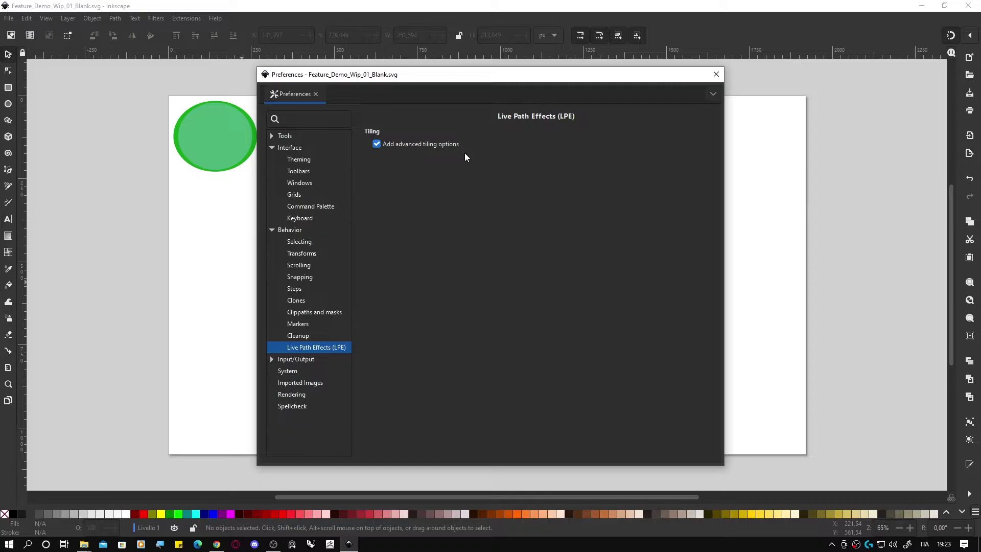
{"action": "left_click", "coordinate": [716, 74]}
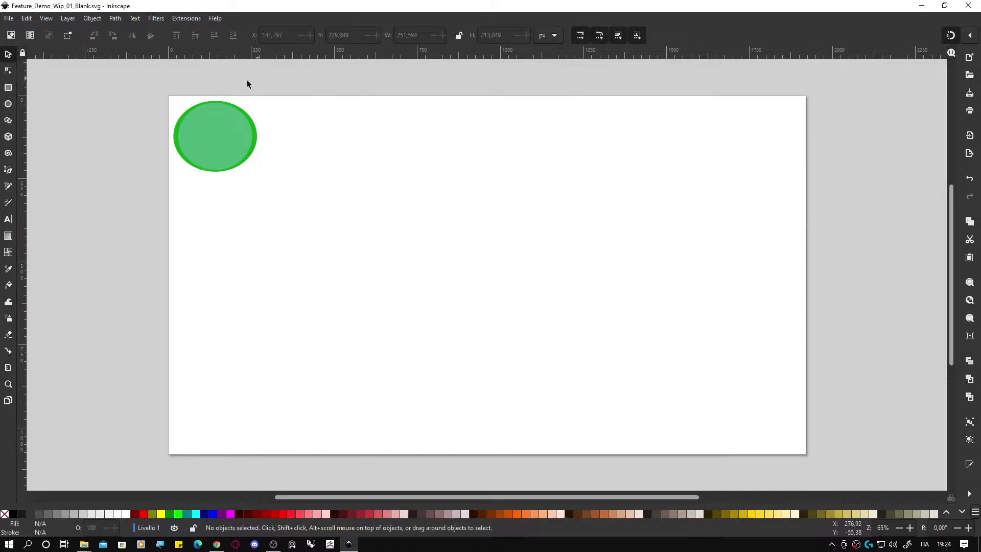
{"action": "left_click", "coordinate": [114, 19]}
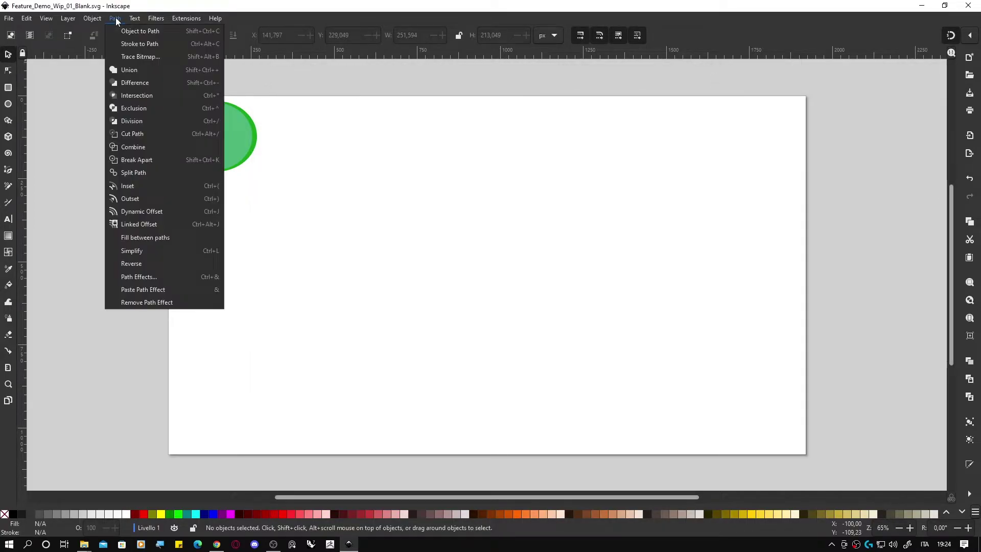
Step: Add the Tiling path effect to the green ellipse from the Path Effects panel
{"action": "left_click", "coordinate": [137, 277]}
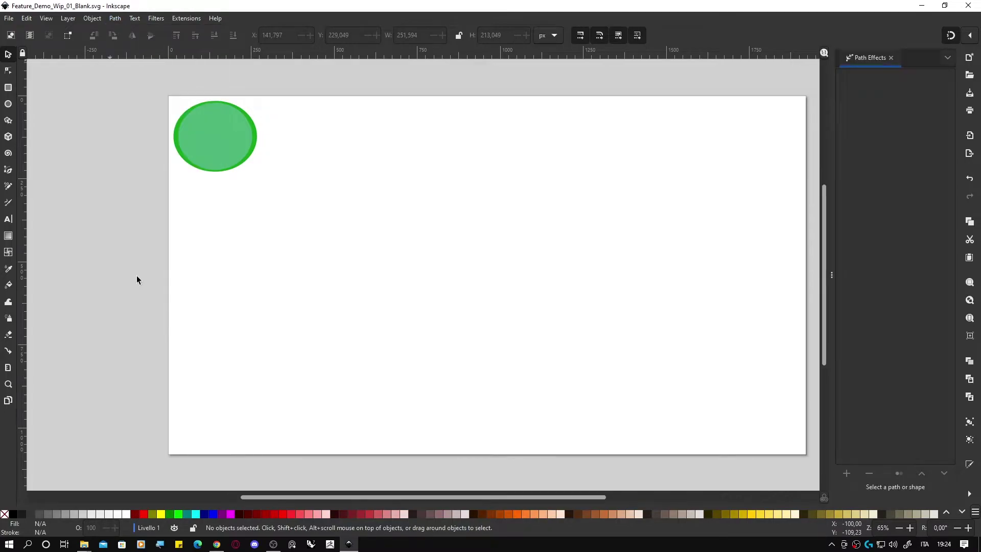
{"action": "left_click", "coordinate": [225, 132]}
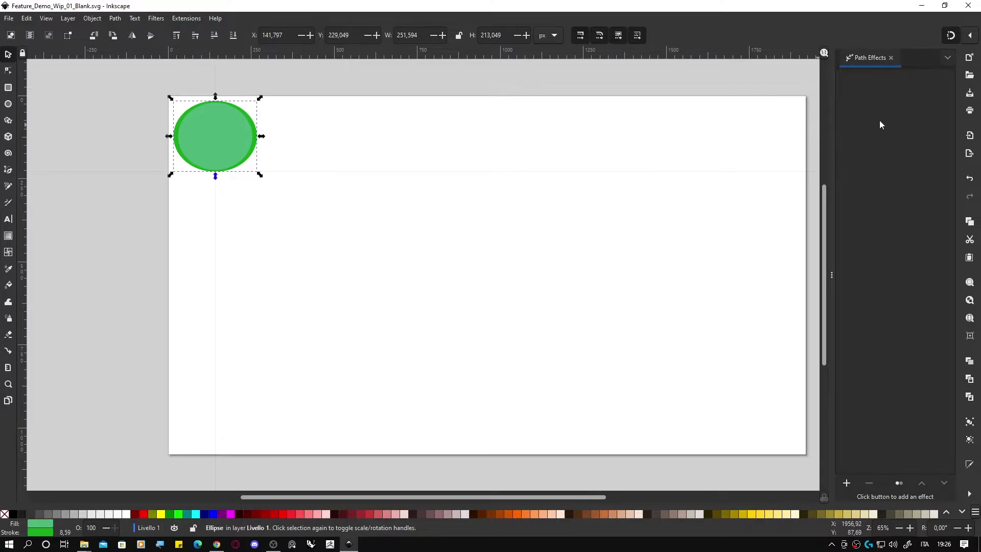
{"action": "left_click", "coordinate": [847, 484]}
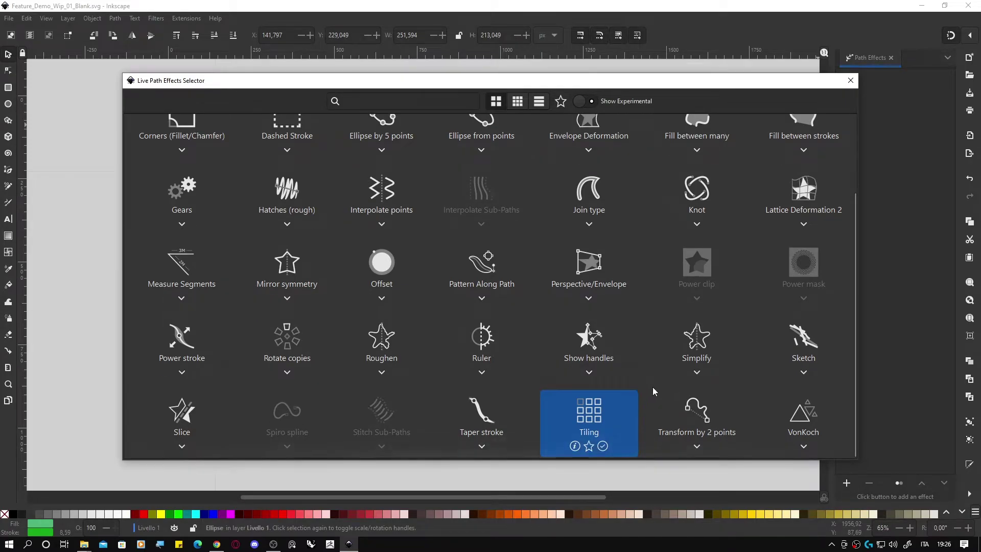
{"action": "left_click", "coordinate": [587, 410]}
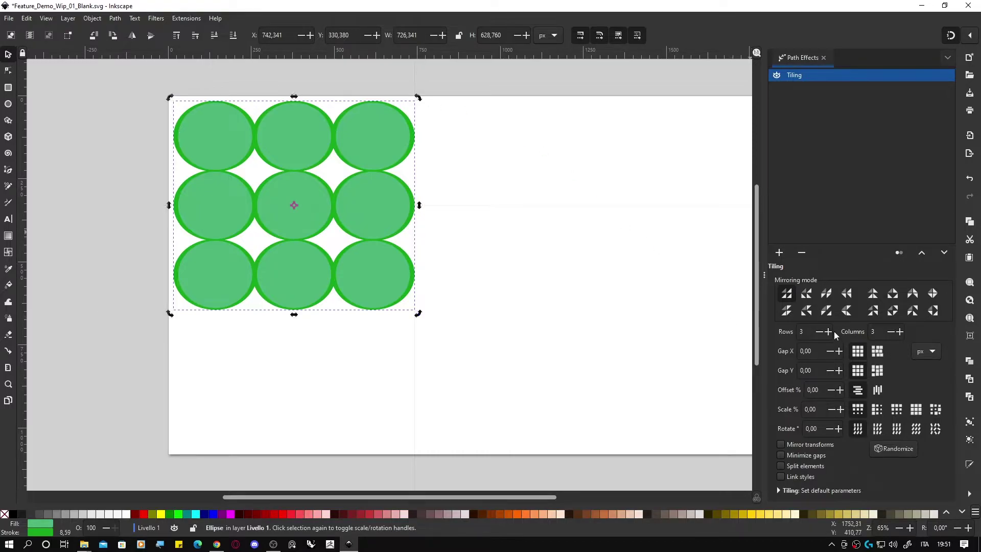
Step: Set the tiling to 5 rows and 5 columns with gaps of 32 px X and 24 px Y
{"action": "left_click", "coordinate": [830, 331]}
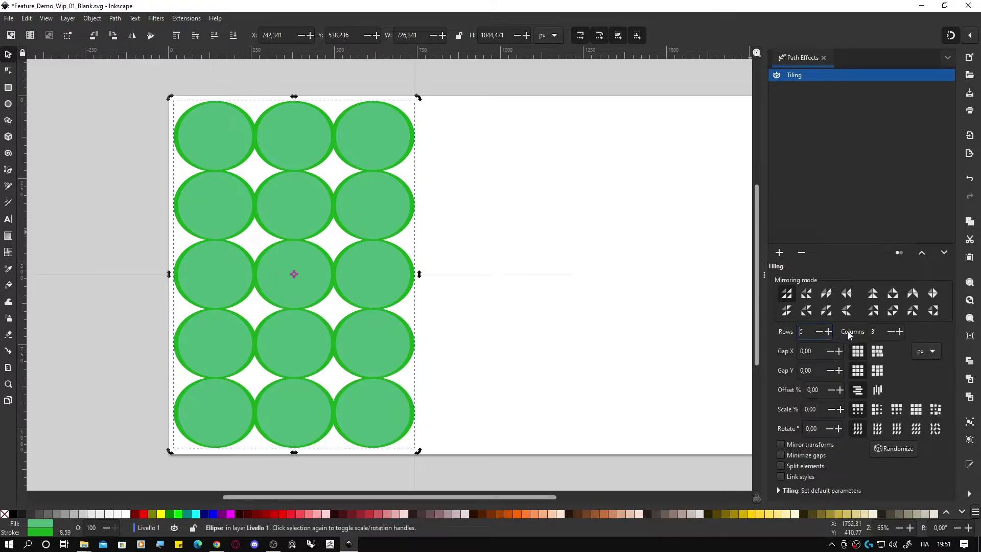
{"action": "left_click", "coordinate": [900, 332]}
{"action": "left_click", "coordinate": [901, 332]}
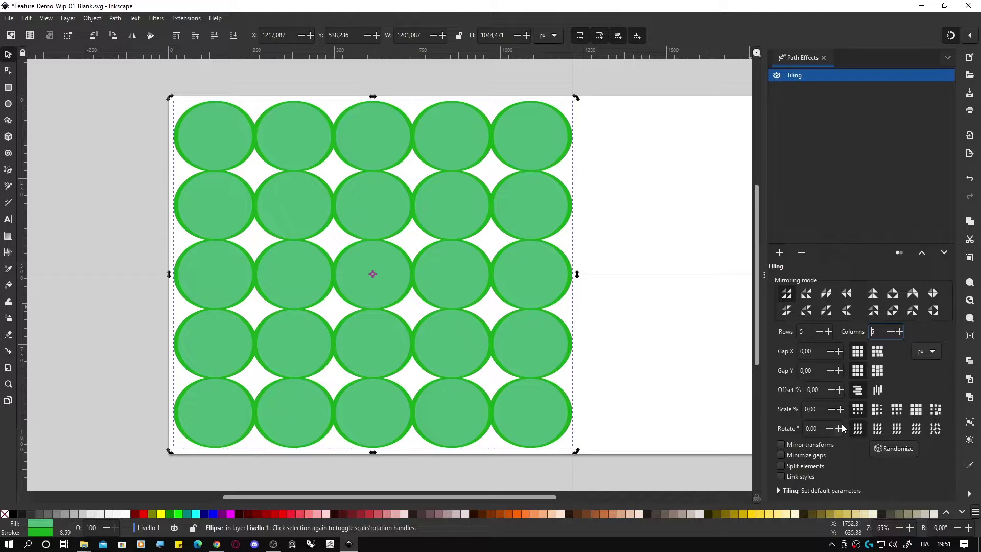
{"action": "key", "text": "Up"}
{"action": "key", "text": "Up"}
{"action": "key", "text": "Up"}
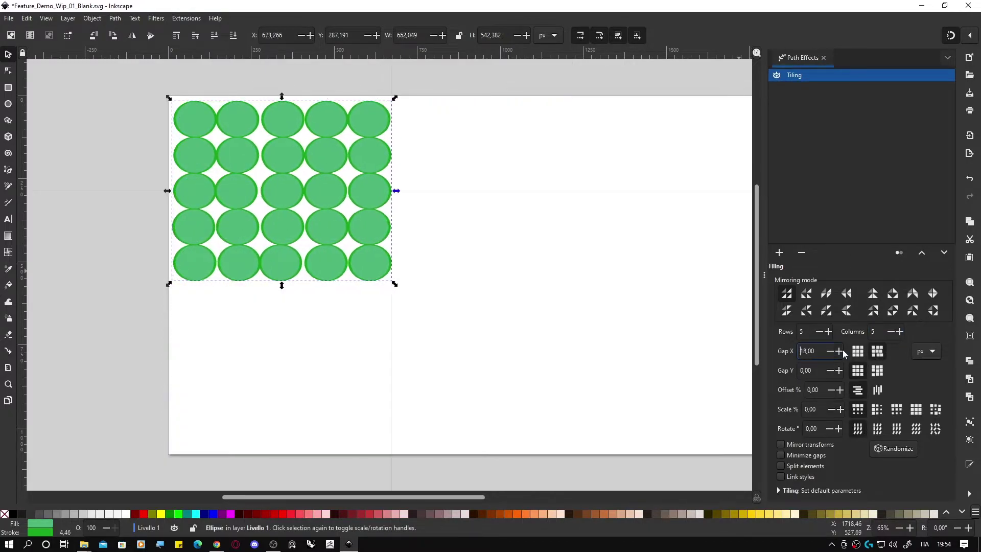
{"action": "left_click", "coordinate": [840, 370]}
Step: Set 24% offset, 21% scale and 4° rotation, then enlarge and slightly narrow the grid
{"action": "left_click", "coordinate": [840, 390]}
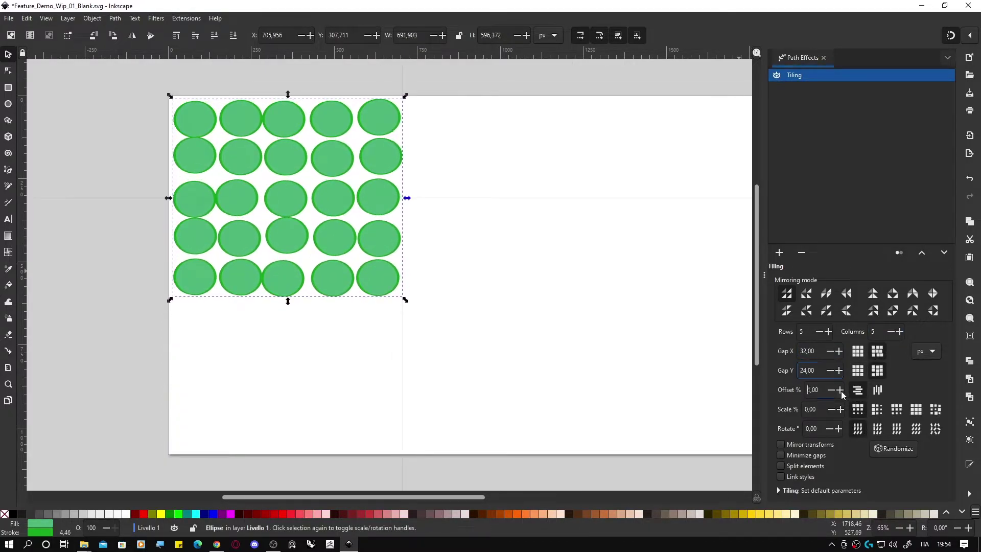
{"action": "left_click", "coordinate": [839, 390]}
{"action": "left_click", "coordinate": [840, 409]}
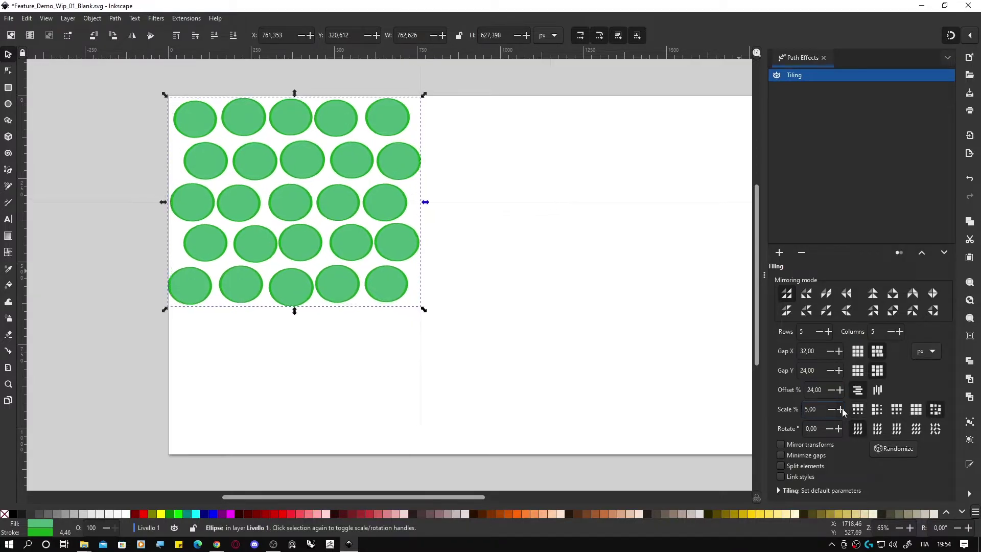
{"action": "left_click", "coordinate": [840, 409]}
{"action": "left_click", "coordinate": [838, 429]}
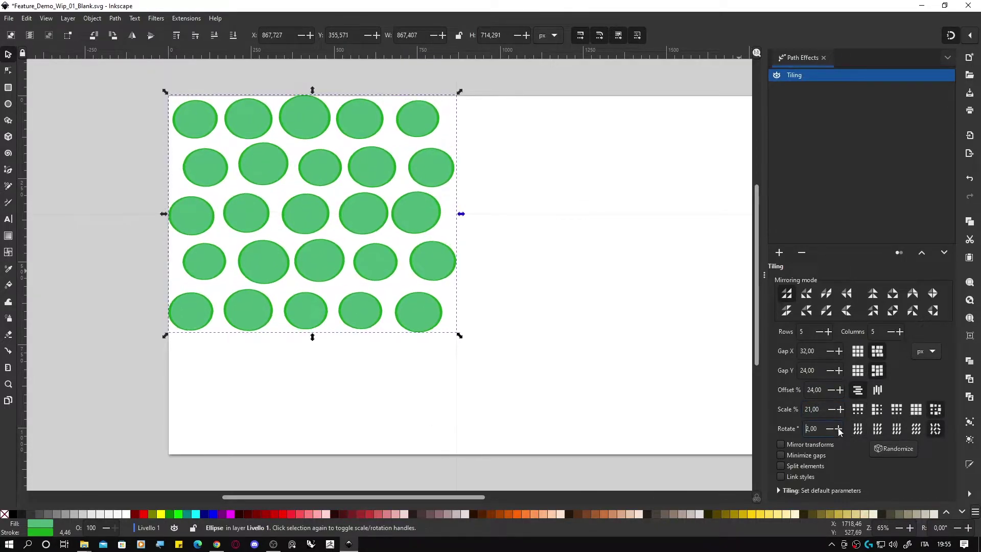
{"action": "left_click", "coordinate": [838, 429]}
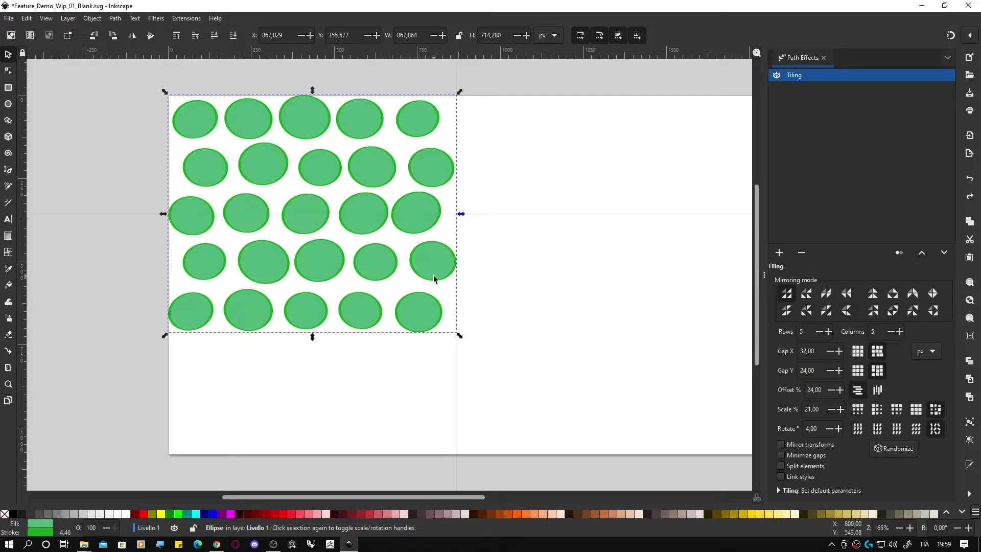
{"action": "mouse_move", "coordinate": [460, 335]}
{"action": "left_mouse_down"}
{"action": "mouse_move", "coordinate": [506, 371]}
{"action": "mouse_move", "coordinate": [605, 372]}
{"action": "mouse_move", "coordinate": [575, 396]}
{"action": "left_mouse_up"}
{"action": "mouse_move", "coordinate": [578, 251]}
{"action": "left_mouse_down"}
{"action": "mouse_move", "coordinate": [565, 252]}
{"action": "mouse_move", "coordinate": [625, 253]}
{"action": "left_mouse_up"}
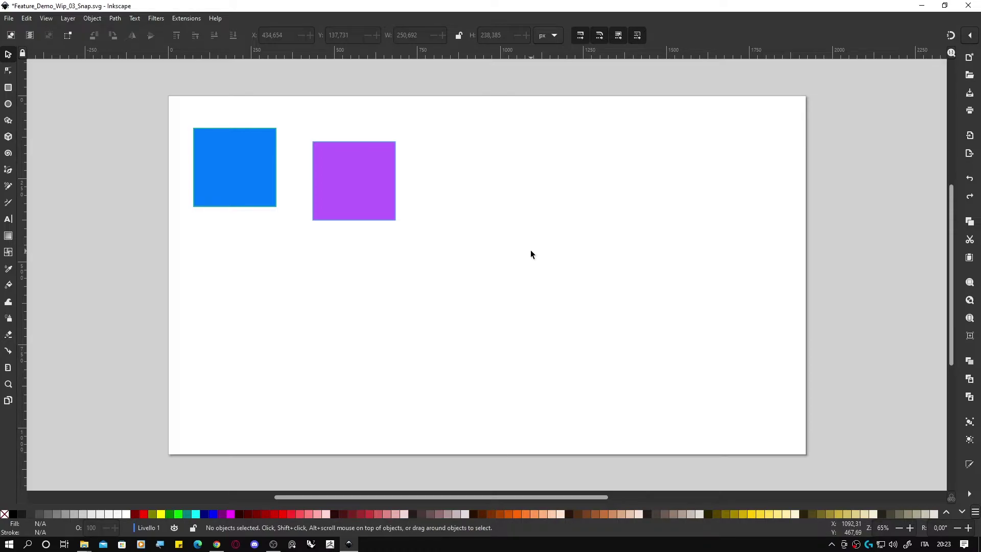
Step: Turn on snapping and snap the purple square into place beside the blue square
{"action": "mouse_move", "coordinate": [339, 170]}
{"action": "left_mouse_down"}
{"action": "mouse_move", "coordinate": [348, 164]}
{"action": "mouse_move", "coordinate": [335, 158]}
{"action": "left_mouse_up"}
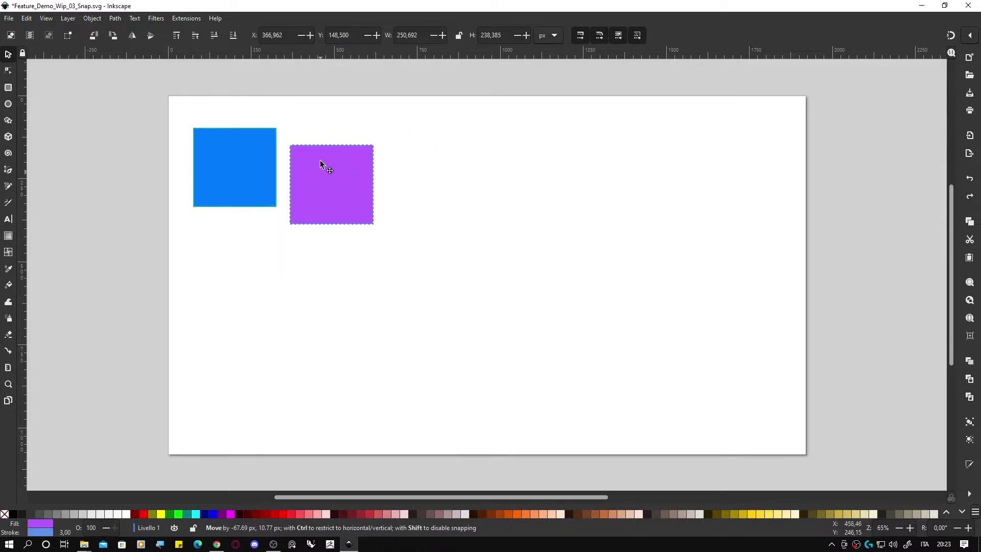
{"action": "left_click_drag", "start_coordinate": [335, 159], "coordinate": [364, 162]}
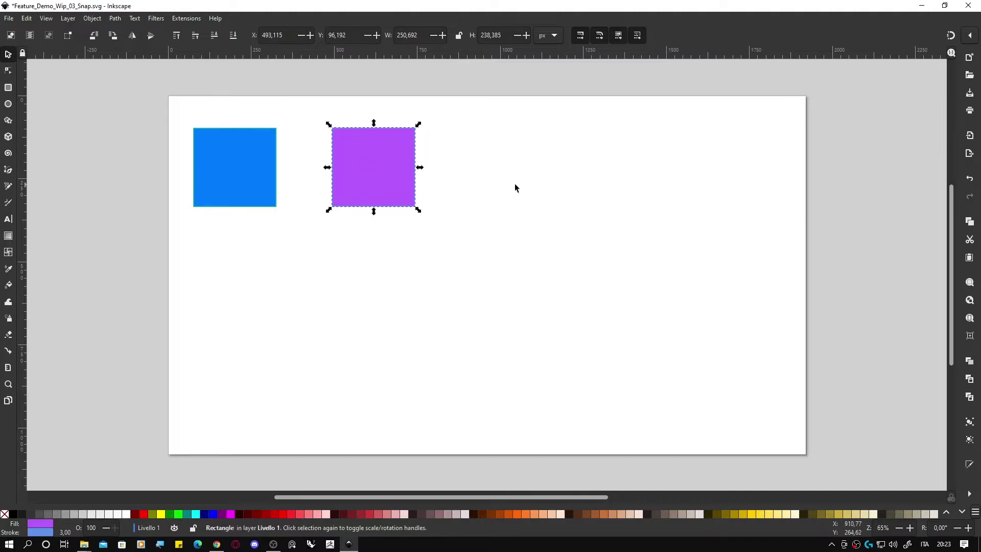
{"action": "left_click", "coordinate": [950, 37]}
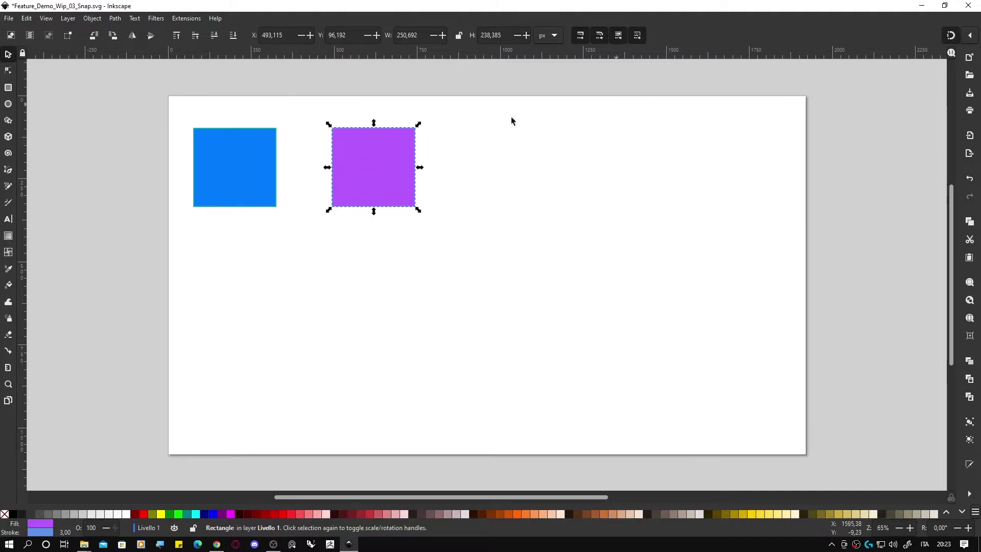
{"action": "mouse_move", "coordinate": [377, 170]}
{"action": "left_mouse_down"}
{"action": "mouse_move", "coordinate": [241, 261]}
{"action": "mouse_move", "coordinate": [362, 190]}
{"action": "mouse_move", "coordinate": [354, 183]}
{"action": "left_mouse_up"}
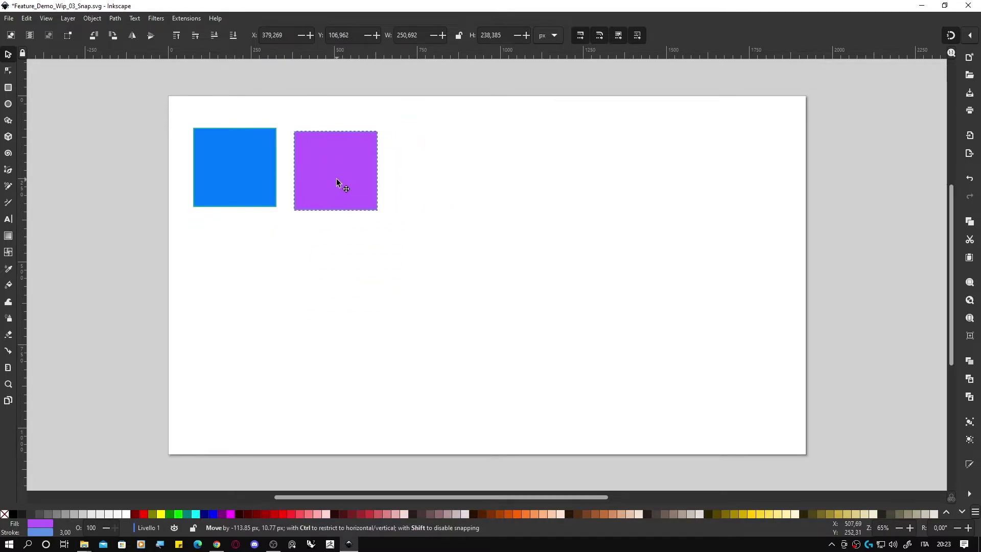
{"action": "mouse_move", "coordinate": [353, 182]}
{"action": "left_mouse_down"}
{"action": "mouse_move", "coordinate": [327, 257]}
{"action": "mouse_move", "coordinate": [227, 262]}
{"action": "mouse_move", "coordinate": [238, 324]}
{"action": "left_mouse_up"}
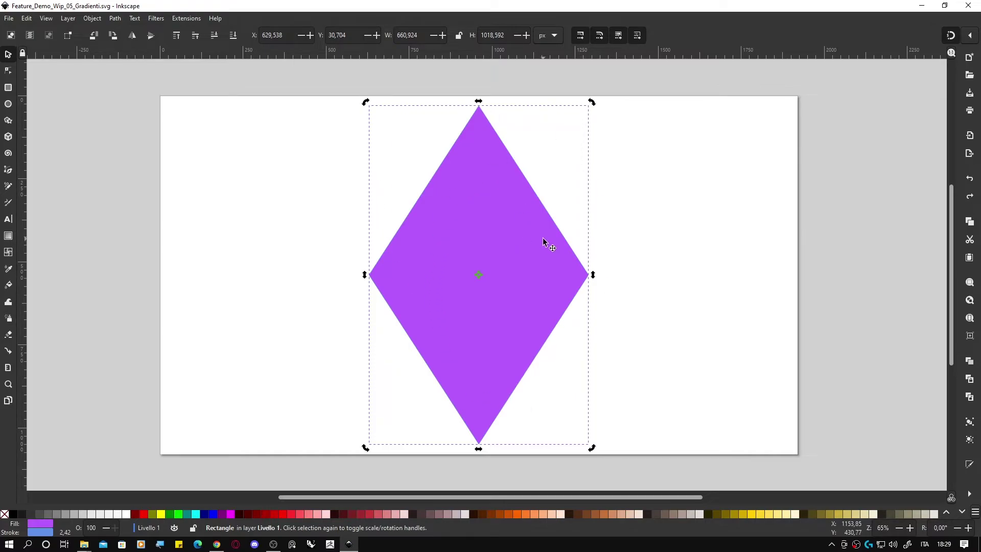
Step: Give the diamond a linear gradient fill in Fill and Stroke and edit its stop colours
{"action": "left_click", "coordinate": [42, 535]}
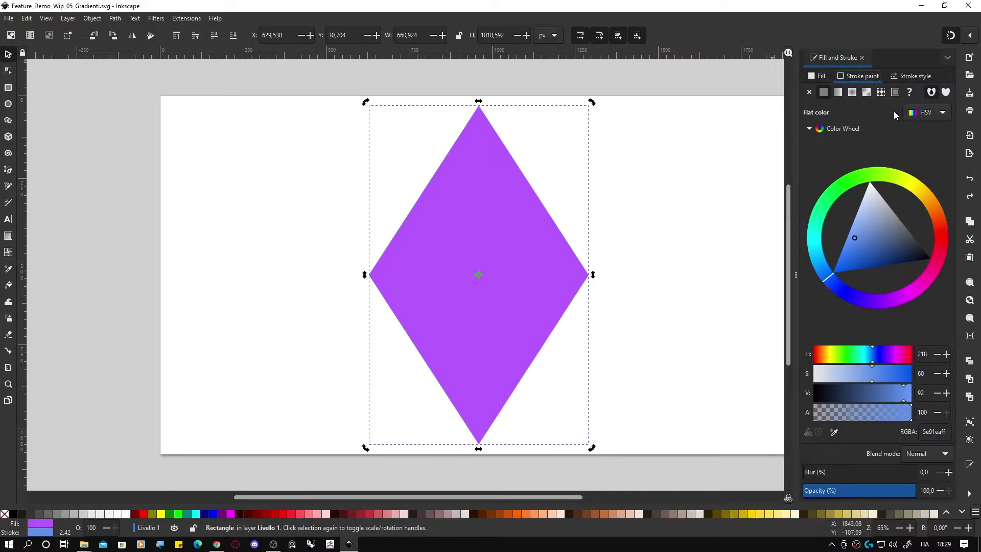
{"action": "left_click", "coordinate": [818, 76]}
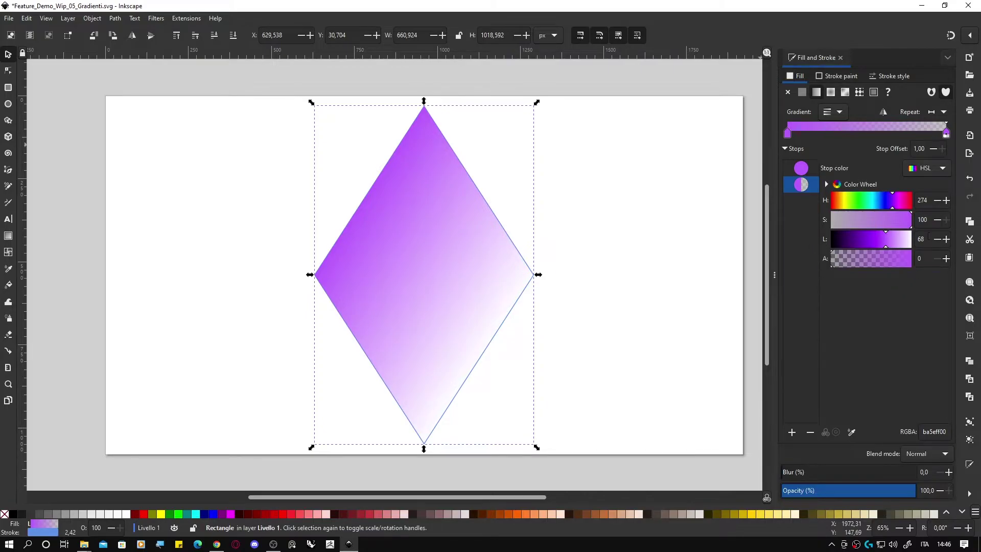
{"action": "left_click", "coordinate": [826, 185]}
{"action": "left_click", "coordinate": [801, 174]}
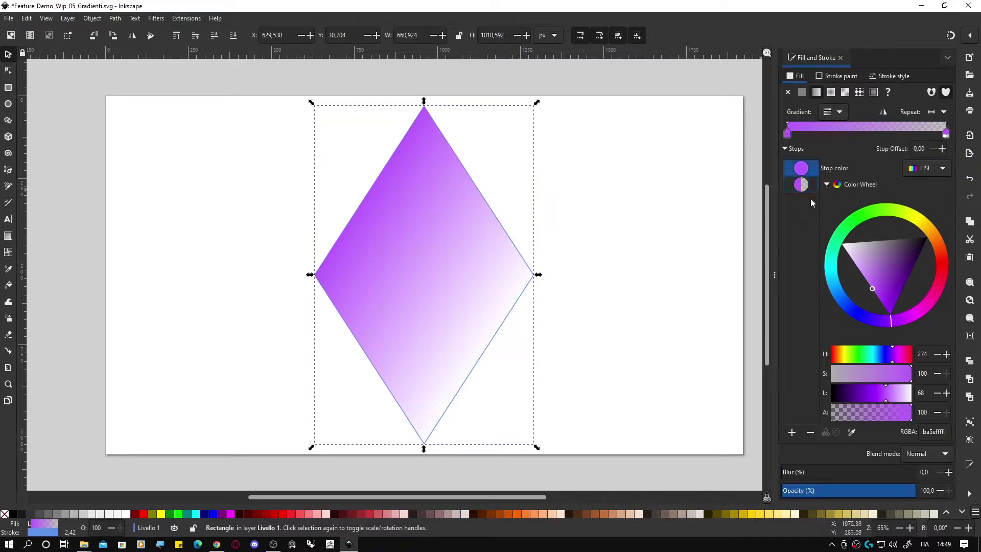
{"action": "left_click", "coordinate": [801, 185]}
{"action": "left_click", "coordinate": [800, 185]}
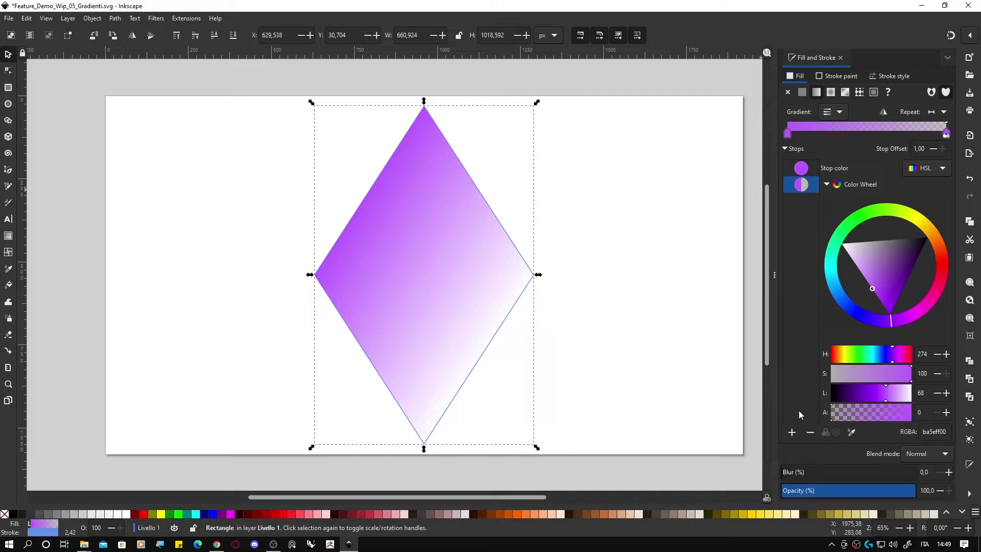
Step: Add and remove stops so the gradient runs black, brown, red, orange, yellow, white
{"action": "left_click", "coordinate": [792, 433]}
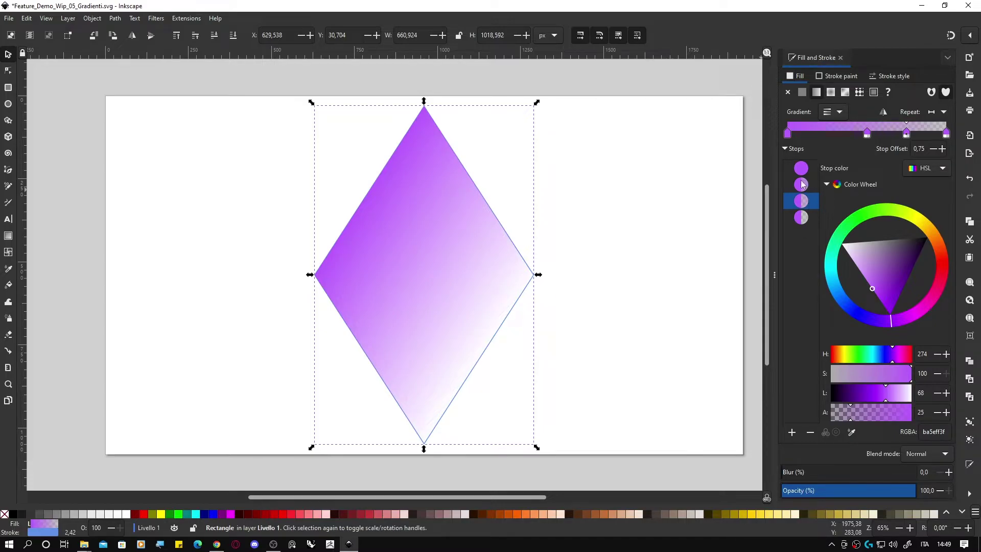
{"action": "key", "text": "Up"}
{"action": "left_click", "coordinate": [811, 433]}
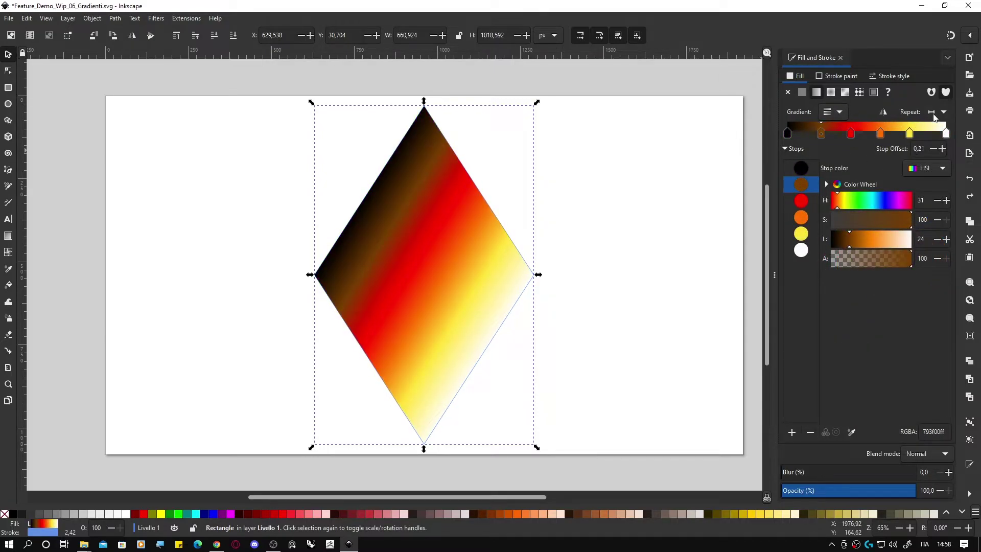
Step: Nudge the gradient start and place stops: brown 0.23, red 0.44, orange 0.60, yellow 0.79
{"action": "left_click", "coordinate": [8, 236]}
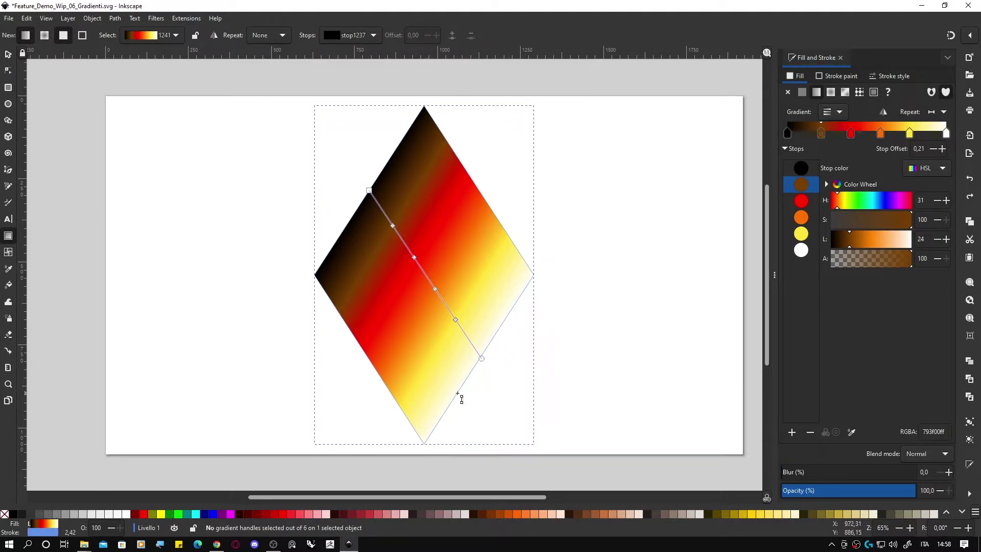
{"action": "mouse_move", "coordinate": [369, 190]}
{"action": "left_mouse_down"}
{"action": "mouse_move", "coordinate": [381, 200]}
{"action": "mouse_move", "coordinate": [373, 203]}
{"action": "left_mouse_up"}
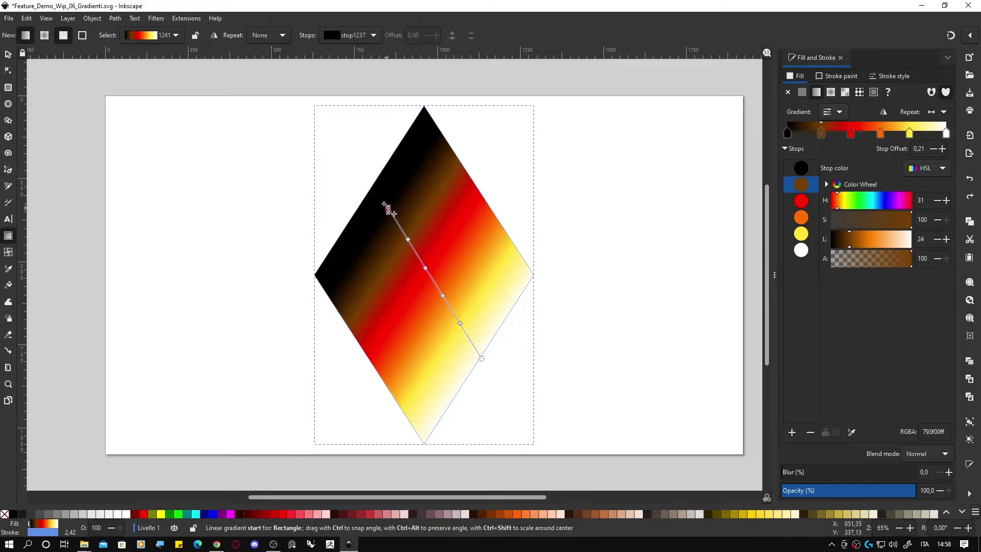
{"action": "left_click_drag", "start_coordinate": [390, 233], "coordinate": [392, 232]}
{"action": "left_click_drag", "start_coordinate": [414, 264], "coordinate": [416, 265]}
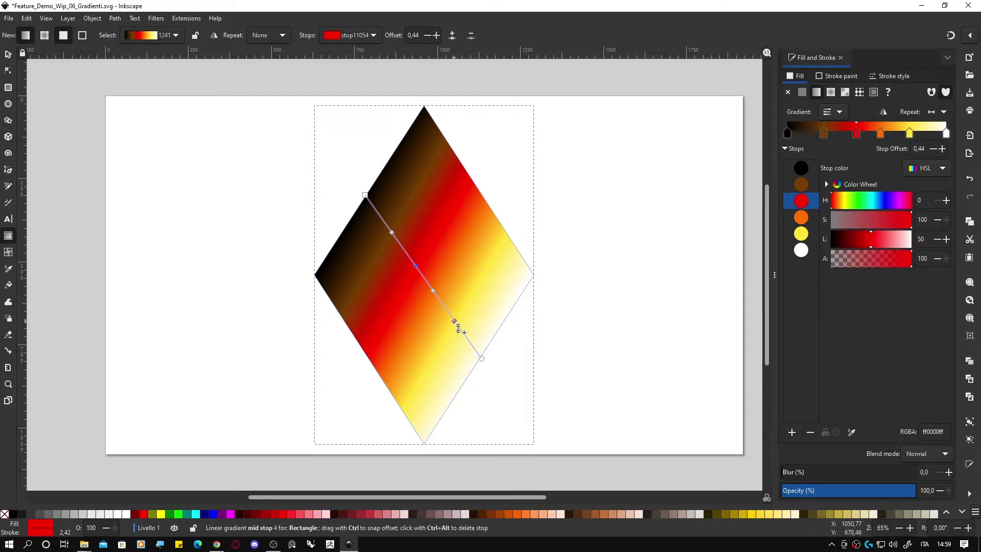
{"action": "left_click_drag", "start_coordinate": [454, 321], "coordinate": [457, 323]}
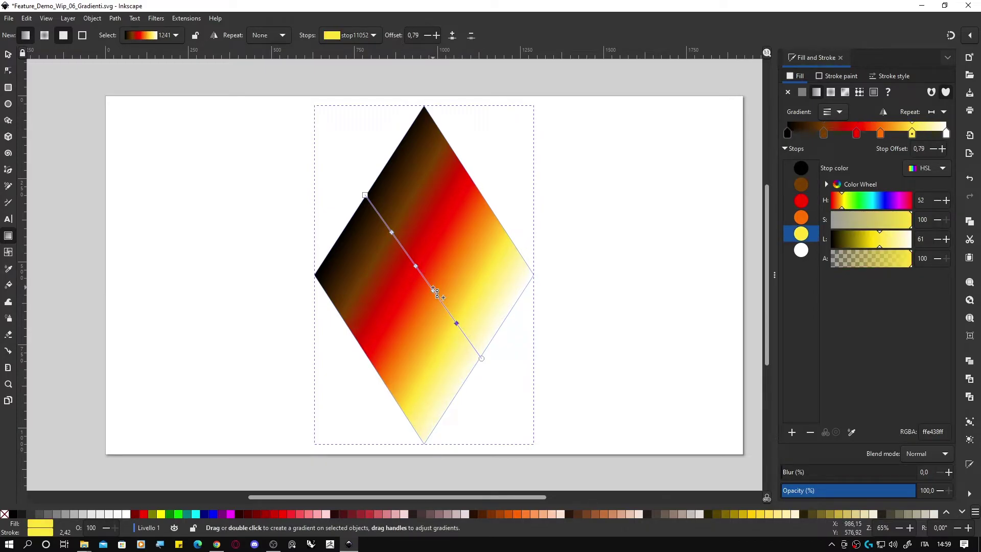
{"action": "left_click_drag", "start_coordinate": [433, 290], "coordinate": [435, 293]}
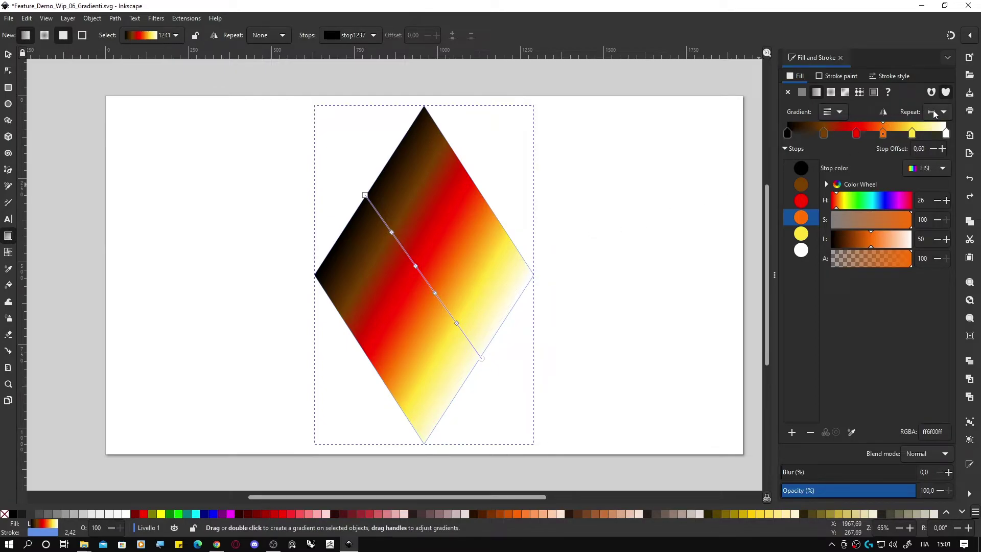
Step: Set the gradient repeat to Direct and shorten the gradient by moving its end handle
{"action": "left_click", "coordinate": [934, 114]}
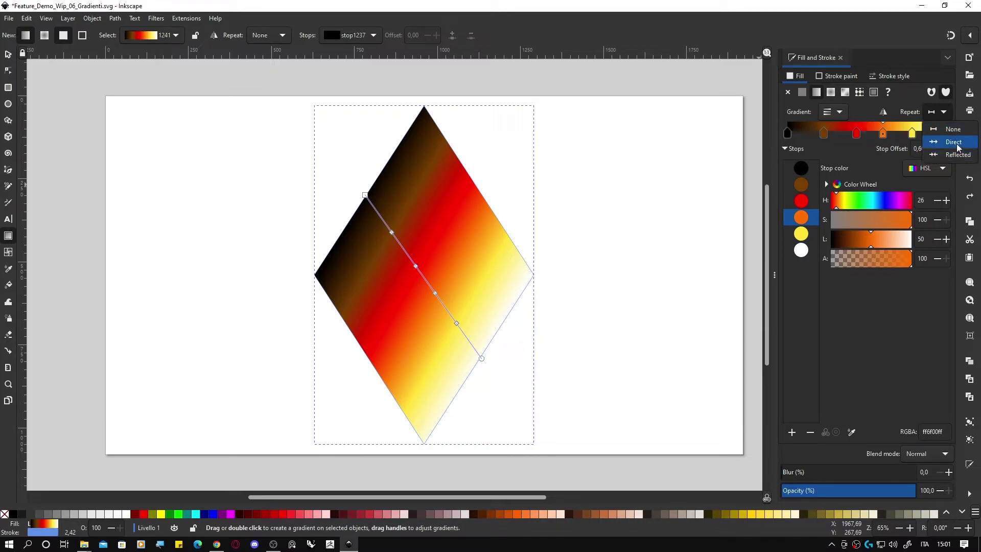
{"action": "left_click", "coordinate": [955, 143]}
{"action": "left_click_drag", "start_coordinate": [481, 358], "coordinate": [402, 250]}
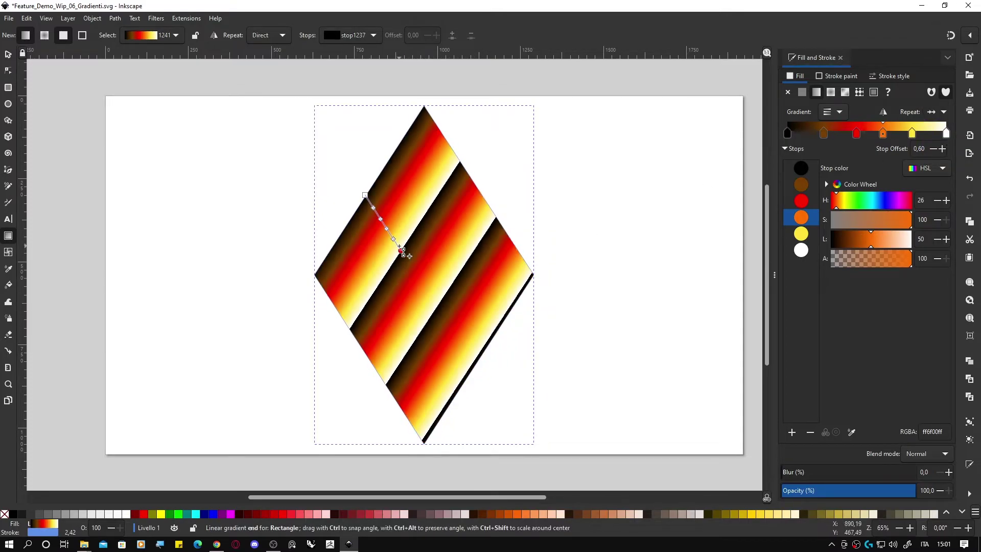
Step: Switch repeat to Reflected and fine-tune the end handle and the red and orange stops
{"action": "left_click", "coordinate": [947, 112]}
{"action": "left_click", "coordinate": [955, 155]}
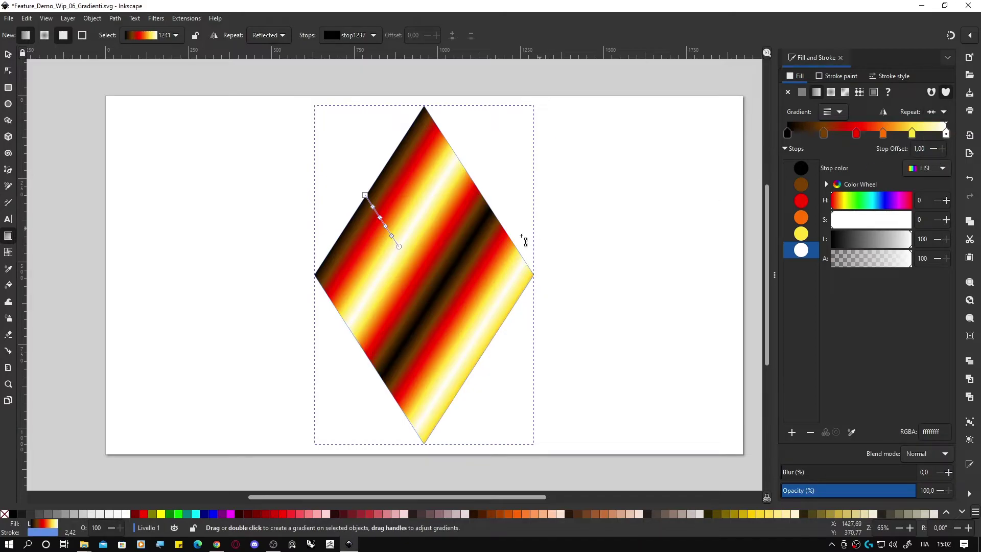
{"action": "left_click_drag", "start_coordinate": [397, 249], "coordinate": [397, 244]}
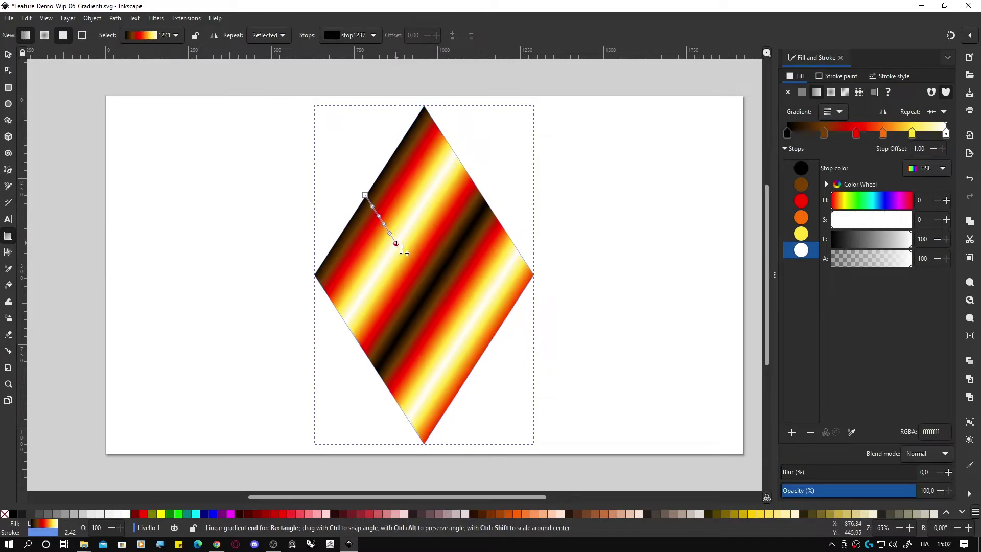
{"action": "left_click", "coordinate": [398, 245]}
{"action": "left_click_drag", "start_coordinate": [384, 224], "coordinate": [392, 236]}
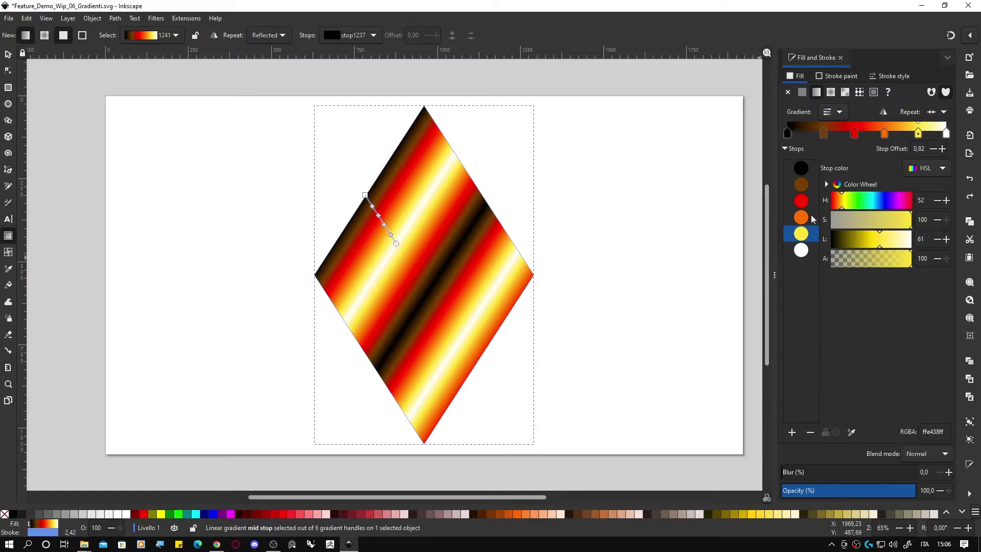
{"action": "left_click_drag", "start_coordinate": [853, 134], "coordinate": [859, 135]}
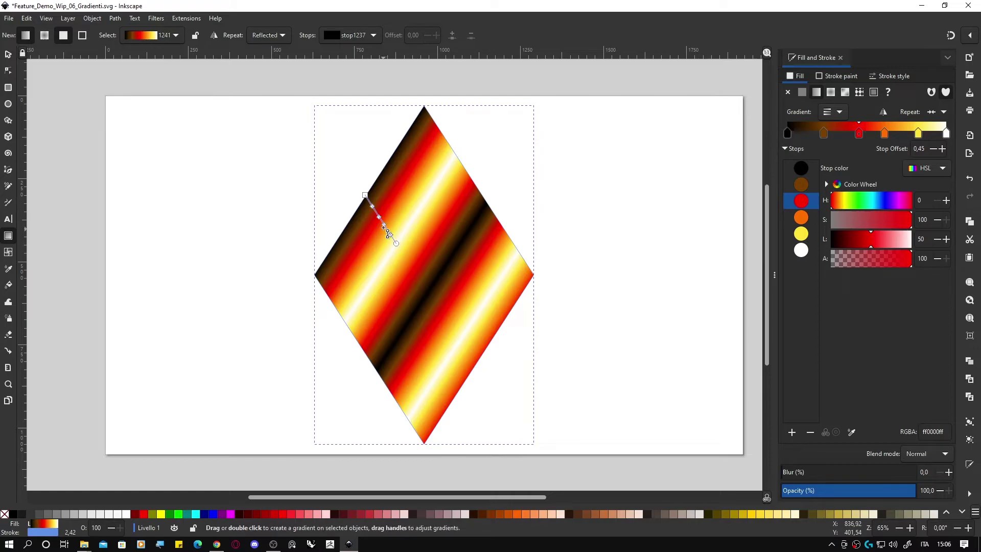
{"action": "mouse_move", "coordinate": [385, 225]}
{"action": "left_mouse_down"}
{"action": "mouse_move", "coordinate": [389, 232]}
{"action": "mouse_move", "coordinate": [384, 224]}
{"action": "left_mouse_up"}
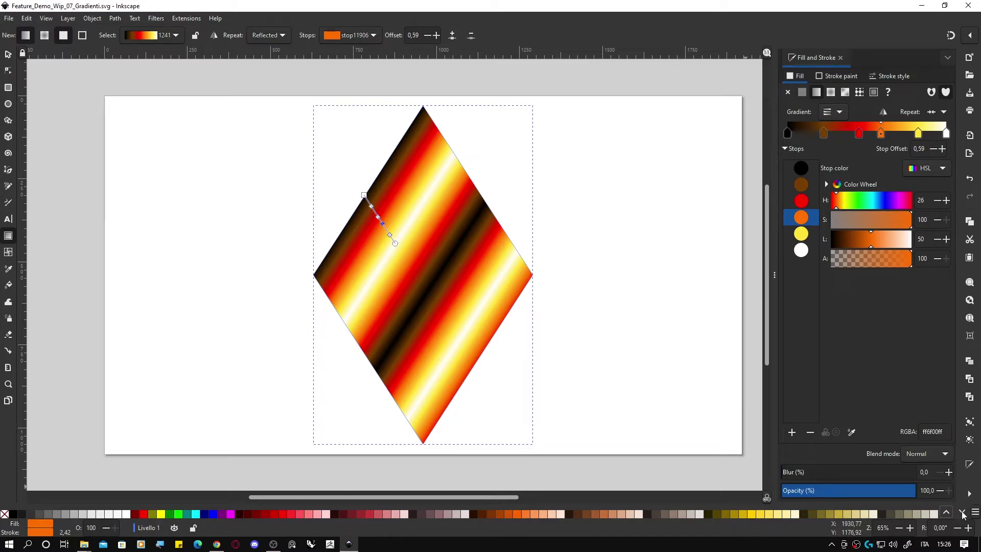
Step: Configure the swatch palette with larger tiles (size 20) and a wider border of 3
{"action": "left_click", "coordinate": [975, 513]}
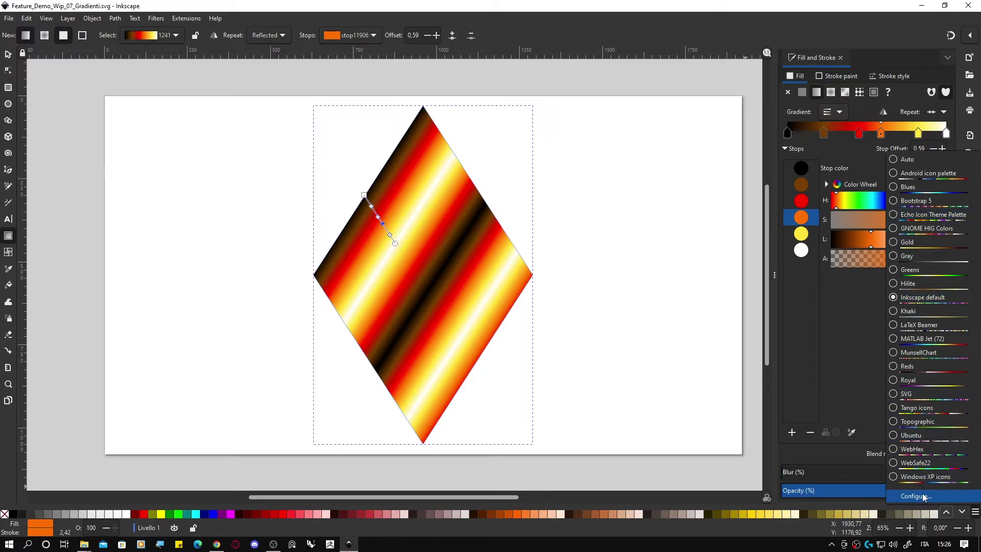
{"action": "left_click", "coordinate": [923, 497]}
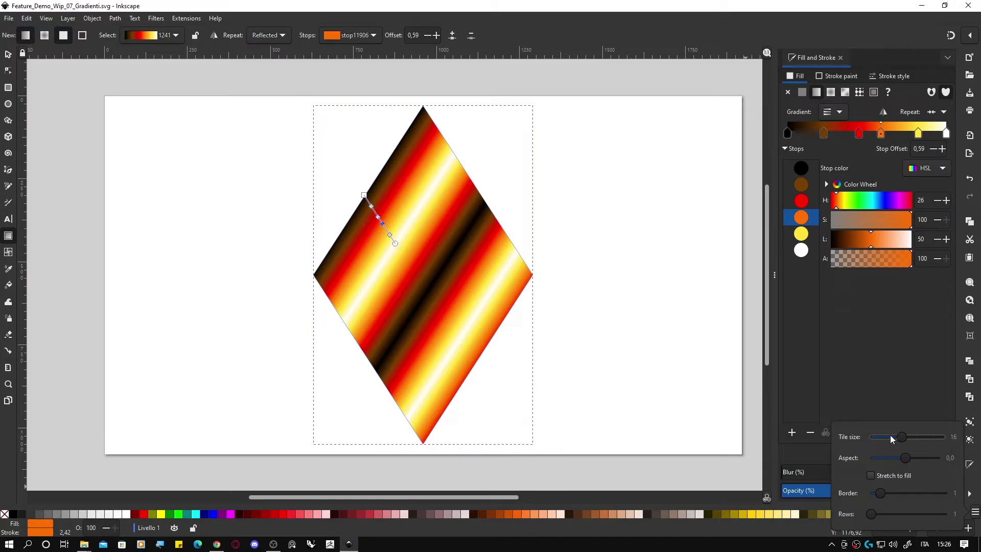
{"action": "mouse_move", "coordinate": [903, 437]}
{"action": "left_mouse_down"}
{"action": "mouse_move", "coordinate": [916, 436]}
{"action": "mouse_move", "coordinate": [918, 461]}
{"action": "left_mouse_up"}
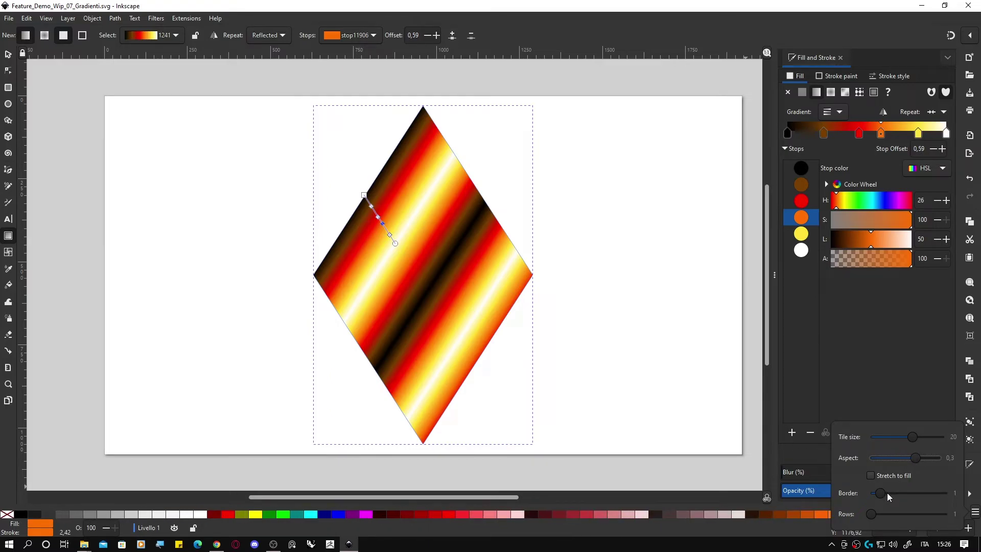
{"action": "mouse_move", "coordinate": [881, 493]}
{"action": "left_mouse_down"}
{"action": "mouse_move", "coordinate": [912, 489]}
{"action": "mouse_move", "coordinate": [899, 493]}
{"action": "mouse_move", "coordinate": [894, 516]}
{"action": "mouse_move", "coordinate": [941, 511]}
{"action": "mouse_move", "coordinate": [915, 515]}
{"action": "left_mouse_up"}
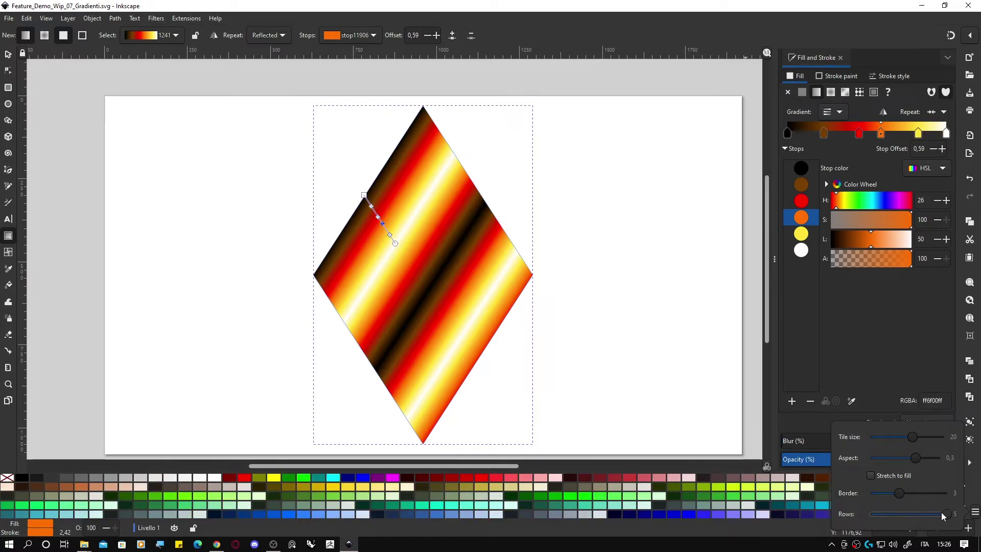